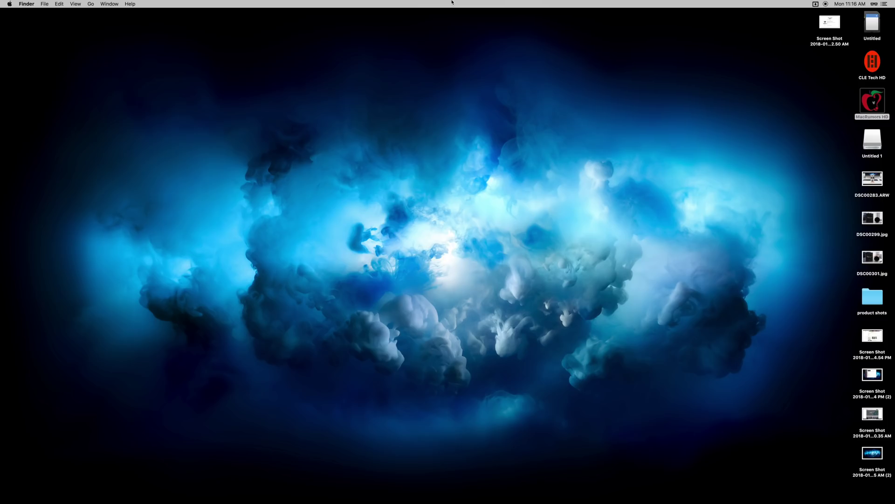
Open the Unclutter panel from the desktop and look through its clipboard history
scroll(451, 2, down, 2)
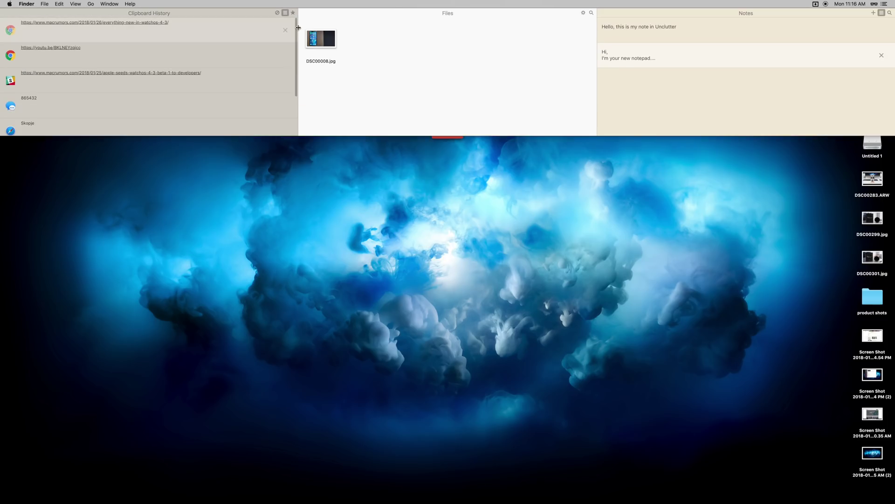
mouse_move(218, 26)
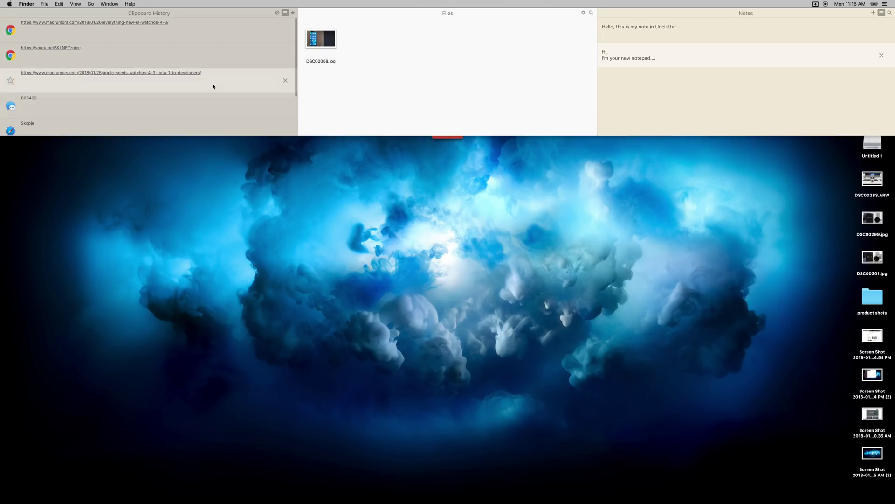
scroll(219, 73, down, 3)
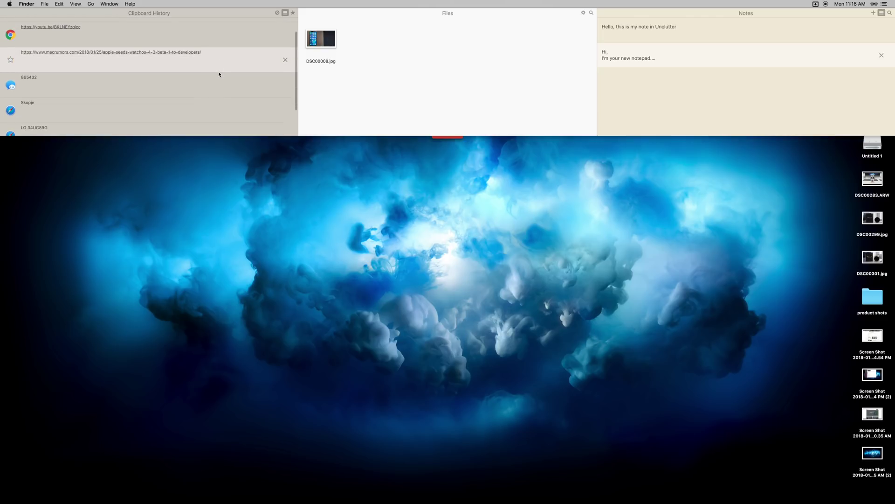
scroll(219, 74, up, 1)
scroll(219, 74, up, 2)
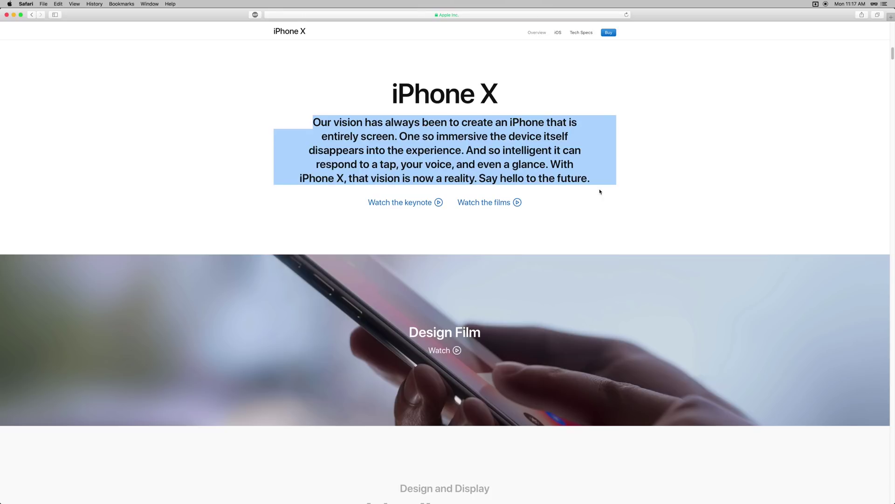
right_click(502, 138)
click(539, 160)
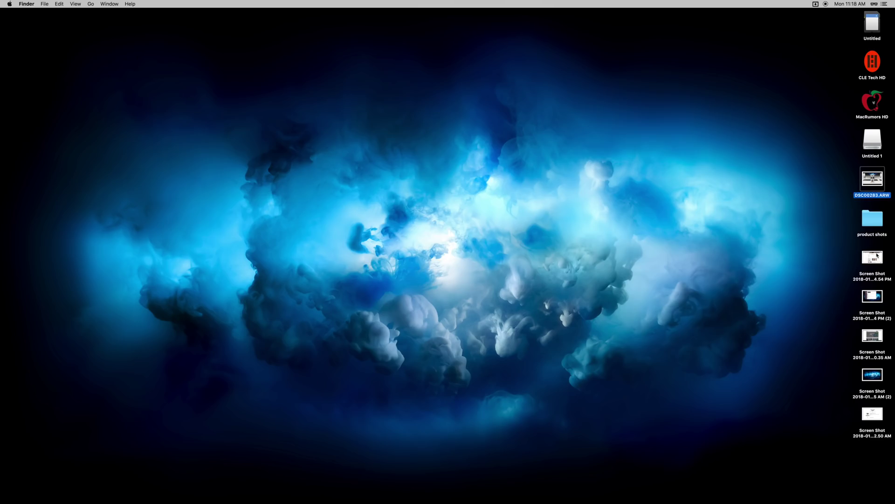
Move DSC00283.ARW, the product shots folder and the five screenshot files from the desktop into Unclutter's file storage
super+click(872, 258)
super+click(873, 227)
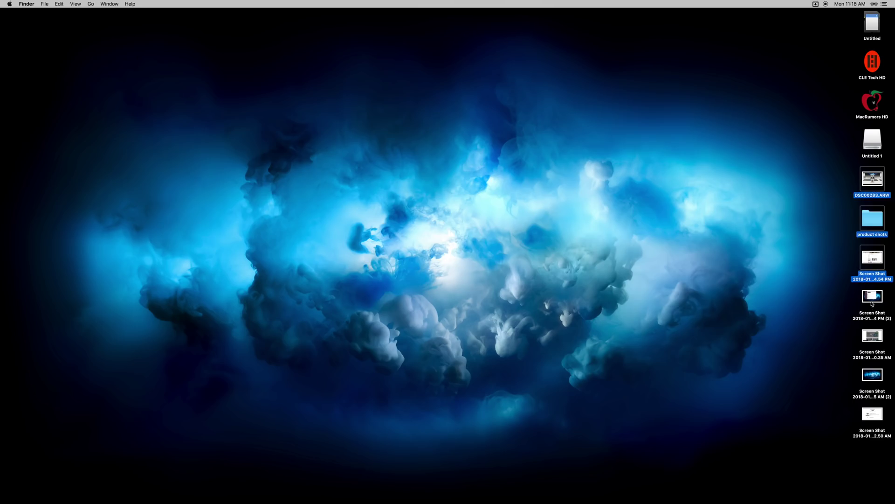
super+click(872, 307)
super+click(872, 332)
super+click(870, 373)
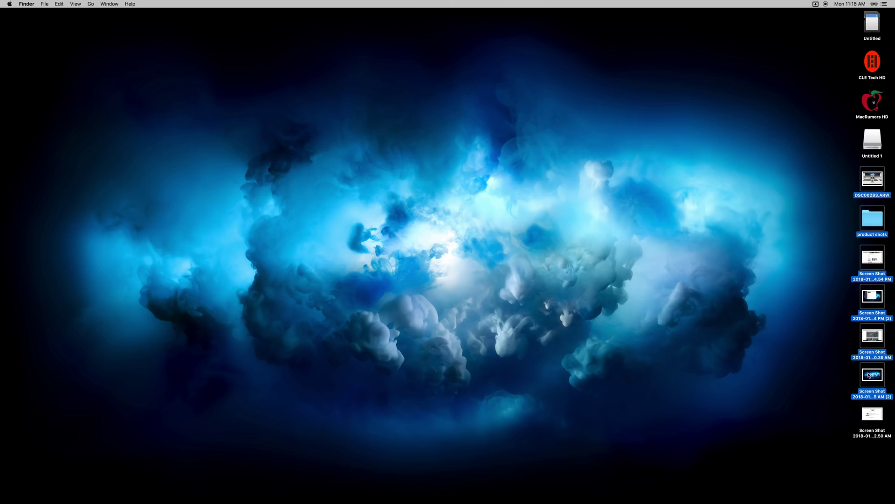
super+click(879, 413)
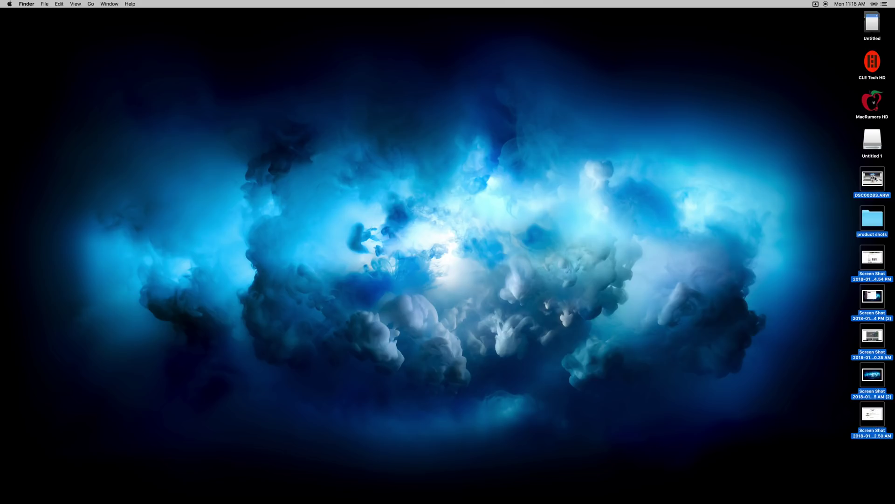
drag(875, 178, 451, 44)
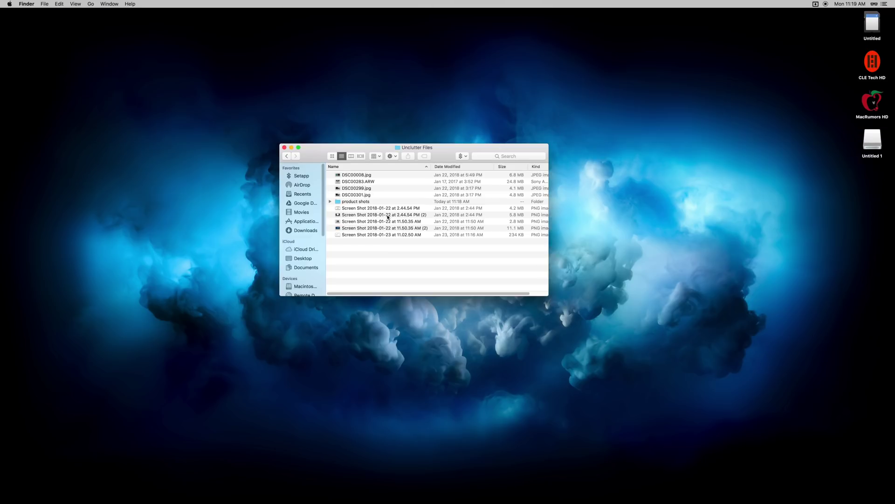
Close the Unclutter Files folder window and move all items stored in Unclutter back to the desktop
drag(443, 154, 502, 109)
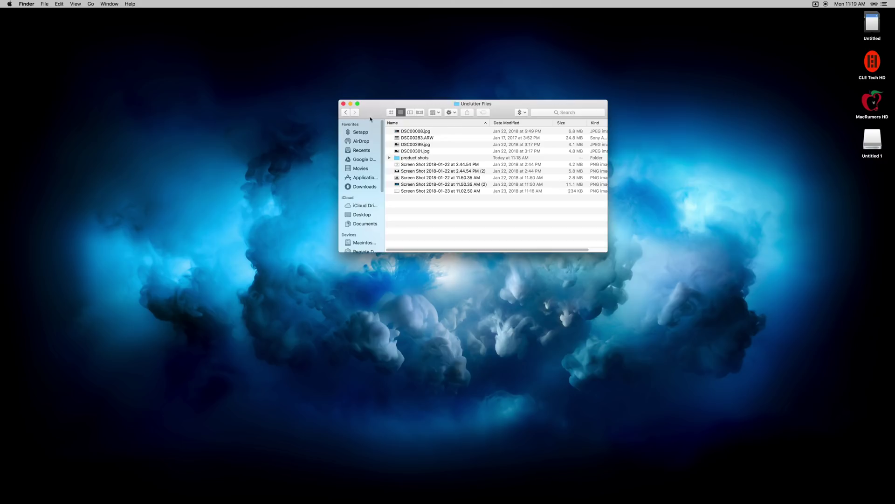
click(344, 104)
scroll(394, 5, down, 2)
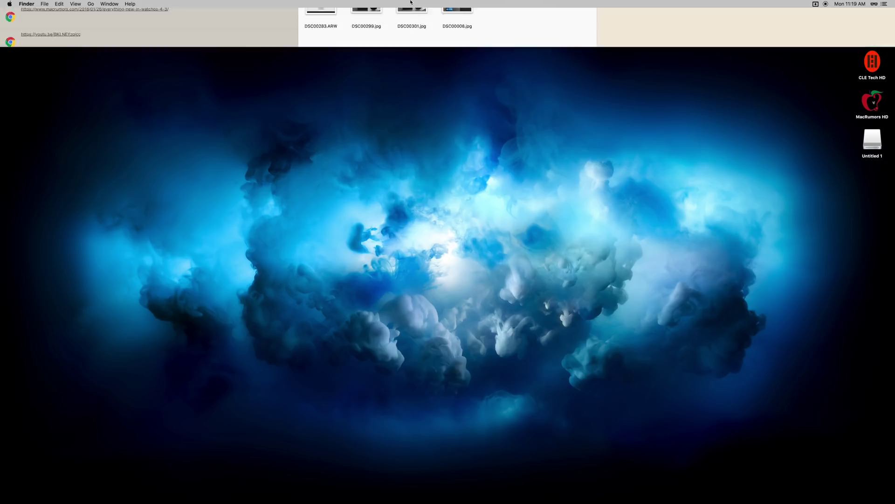
click(473, 78)
key(super+a)
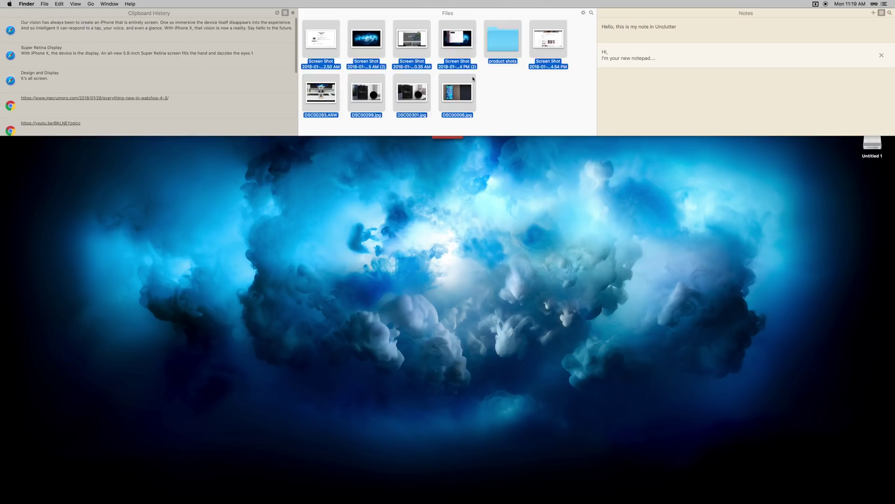
drag(456, 45, 761, 248)
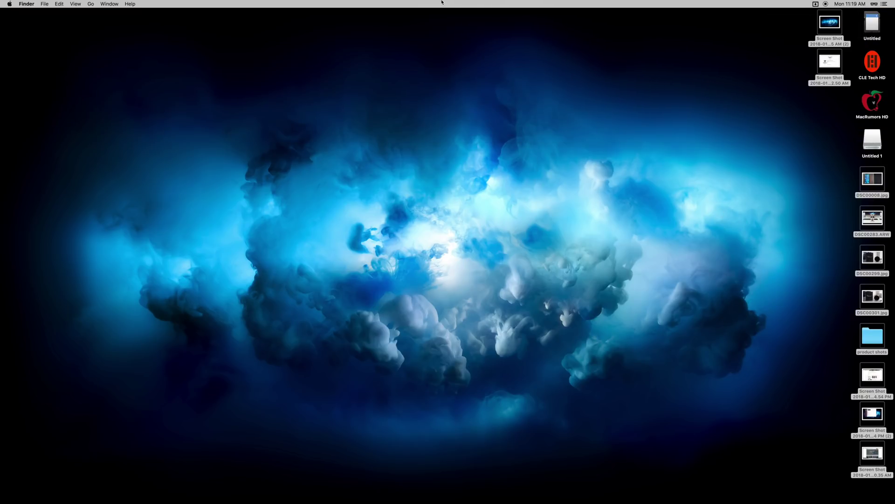
Write the note "This is a quick note for quick access later!" in Unclutter
scroll(428, 5, down, 2)
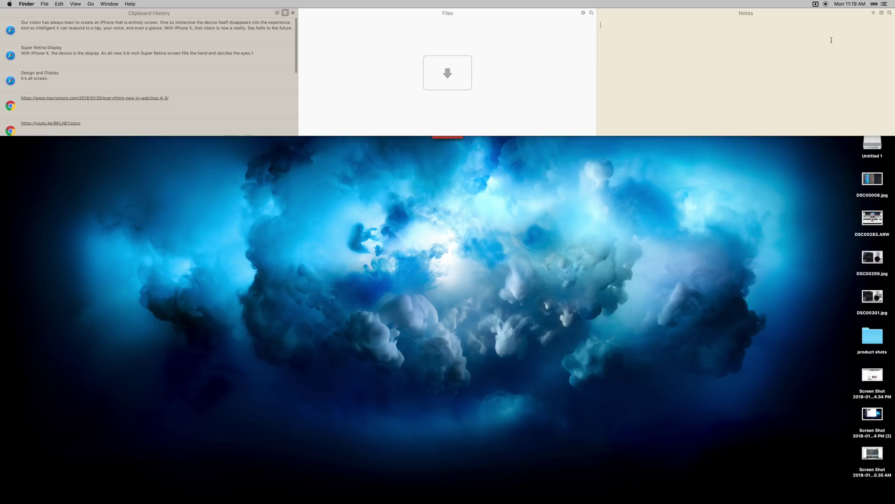
text(his is a quick note for quick access later!)
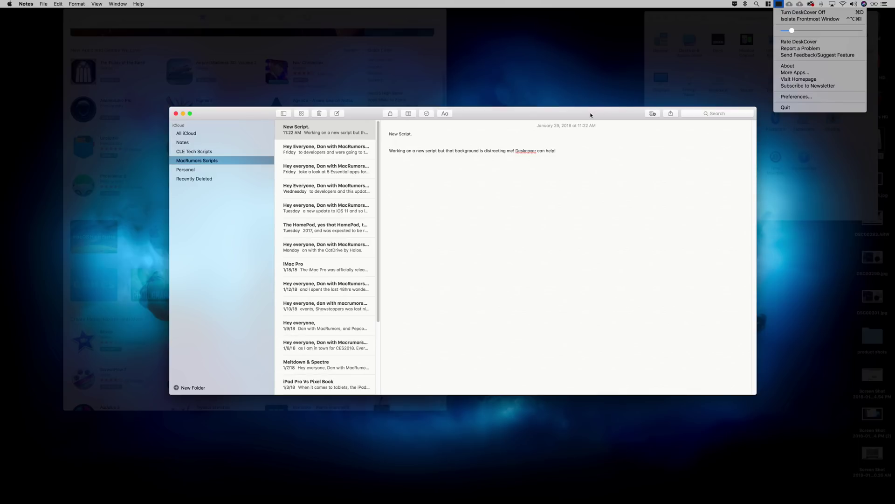
Shift the Notes window slightly, move the System Preferences window to the middle of the desktop, and return to Notes
drag(590, 115, 581, 115)
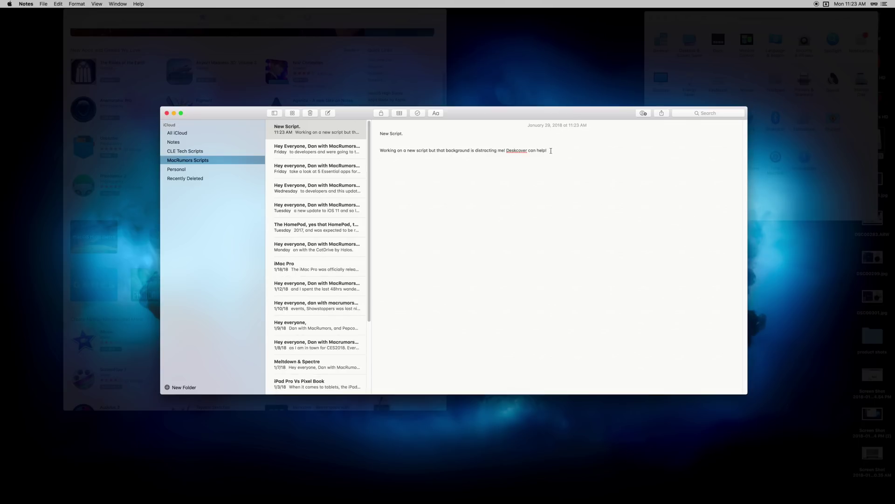
key(super+Tab)
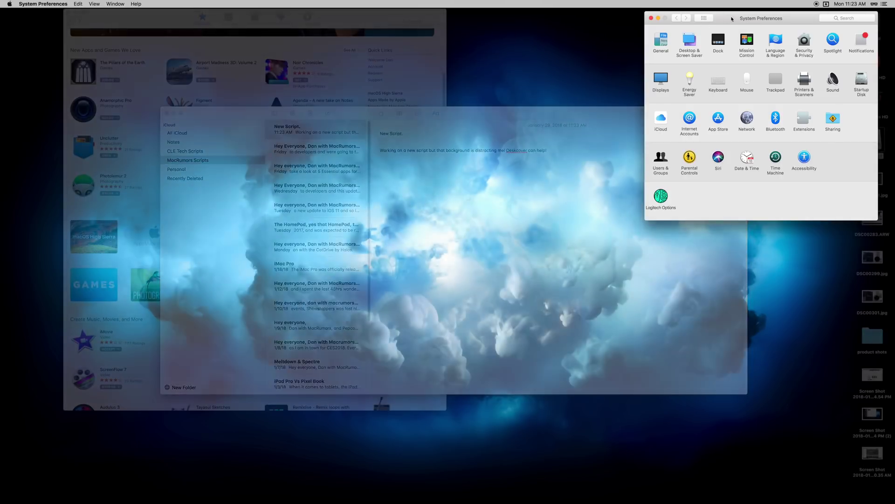
drag(738, 20, 448, 109)
key(super+Tab)
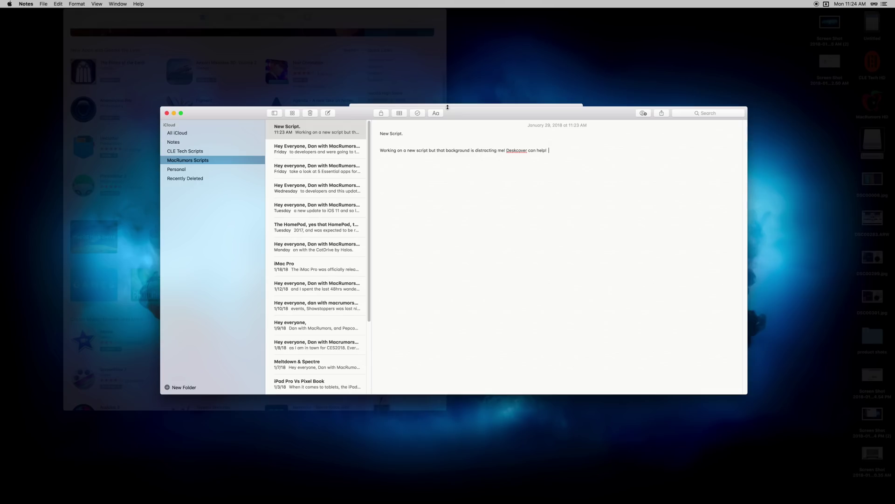
Bring the App Store window to the front and return to the Notes window to view DeskCover's background dimming
click(874, 4)
click(874, 4)
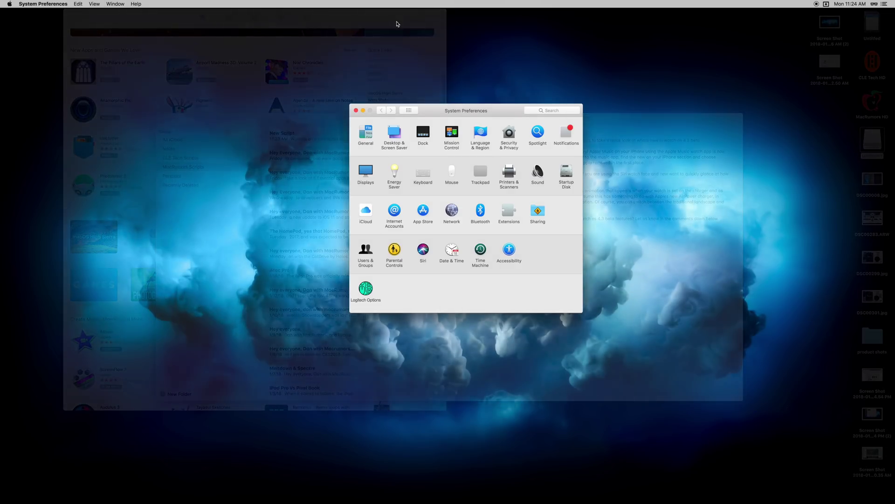
click(398, 22)
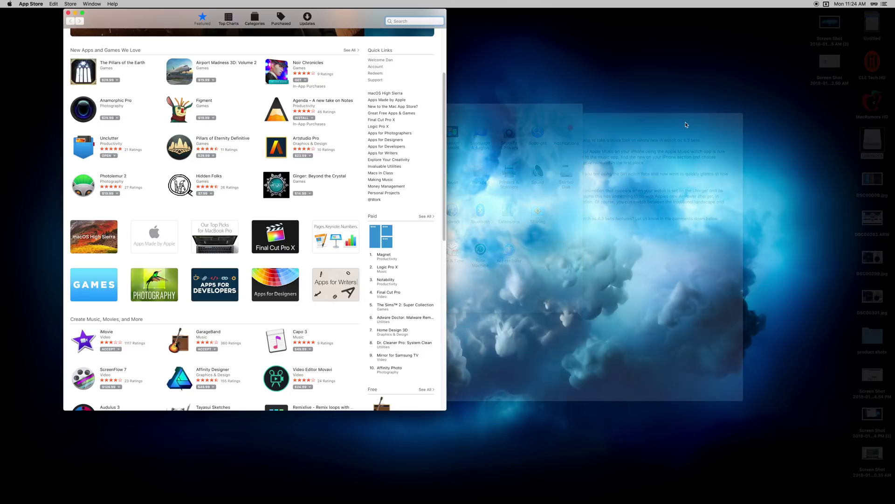
click(686, 123)
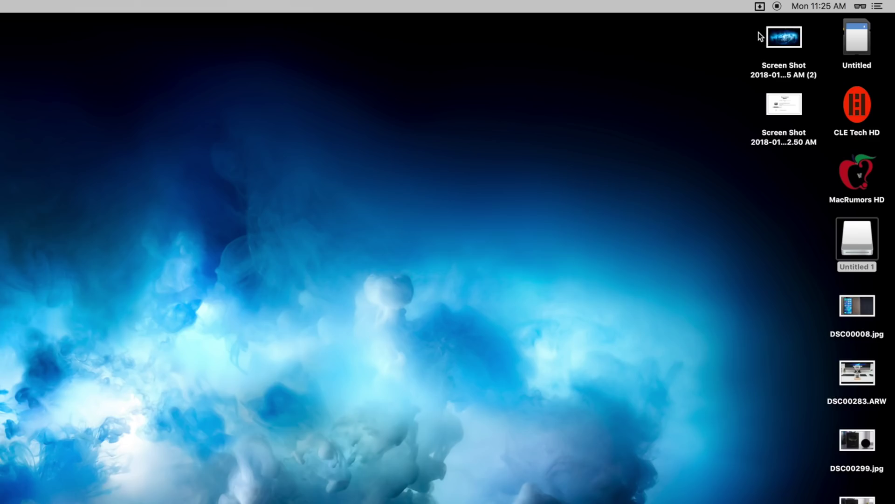
Open DSC00008.jpg in Adobe Lightroom CC through Dropzone and quit Lightroom CC after viewing it
click(759, 6)
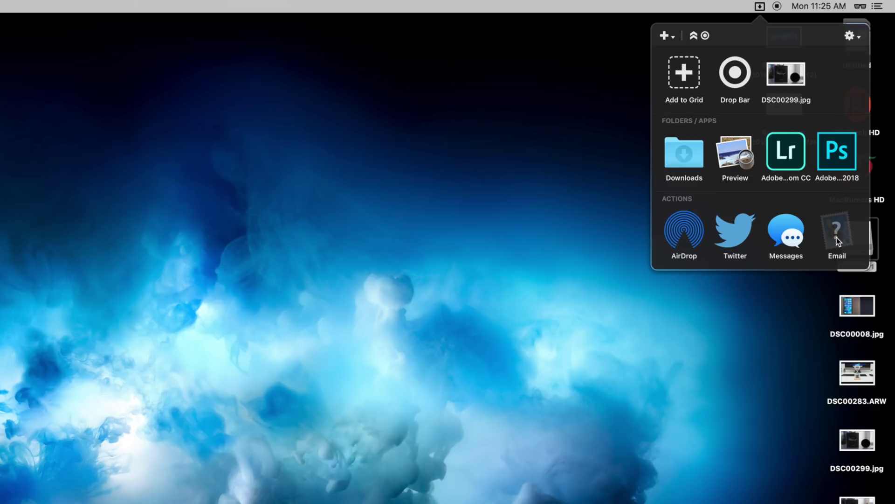
drag(857, 315, 790, 154)
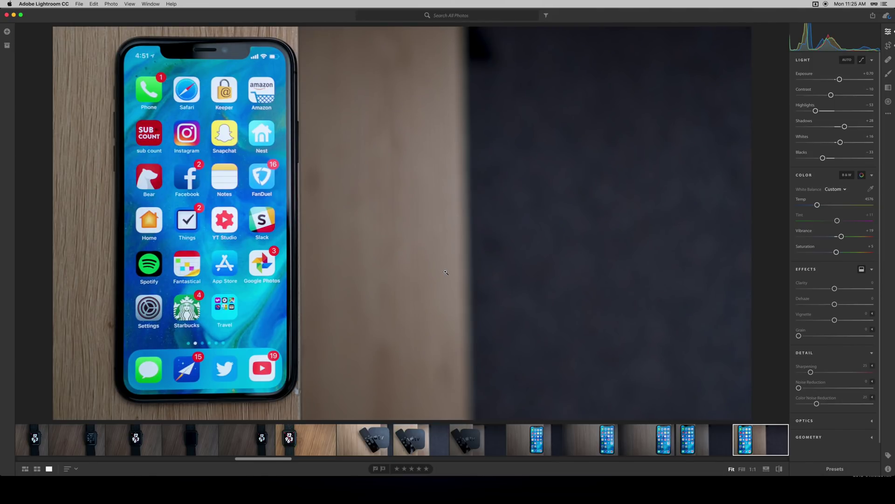
click(62, 3)
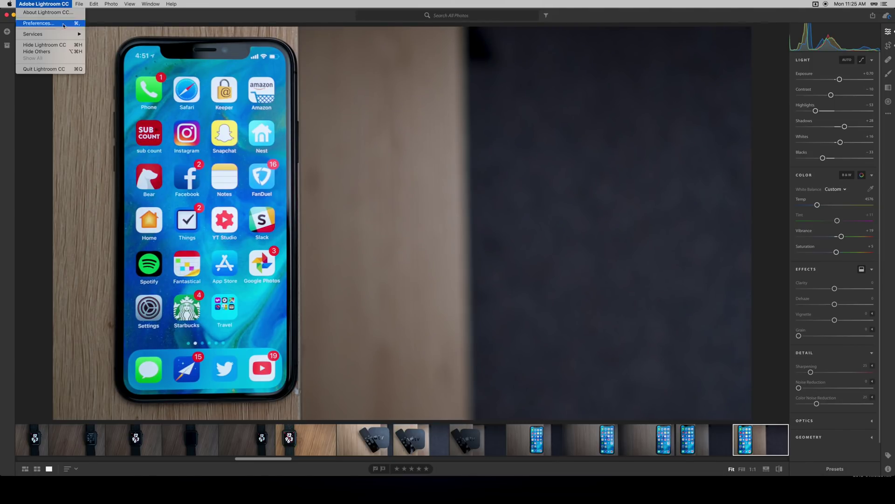
click(62, 68)
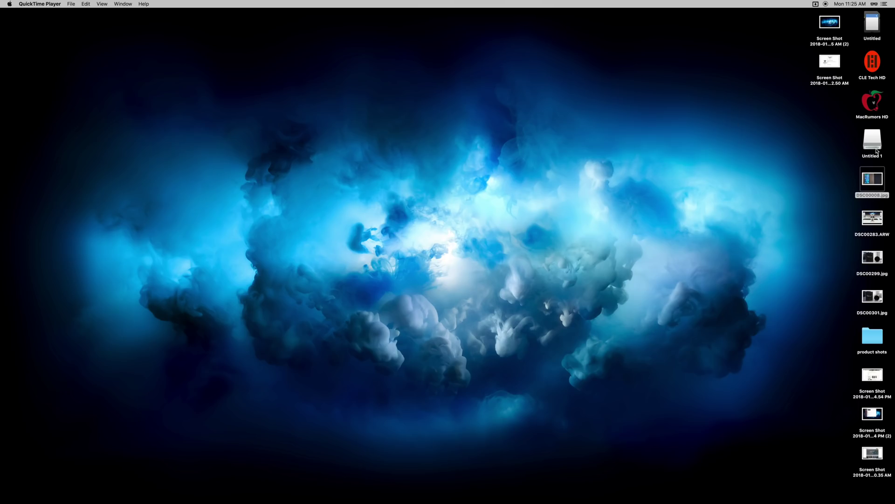
Open DSC00008.jpg in Preview through Dropzone and quit Preview after viewing it
click(875, 179)
drag(875, 180, 802, 92)
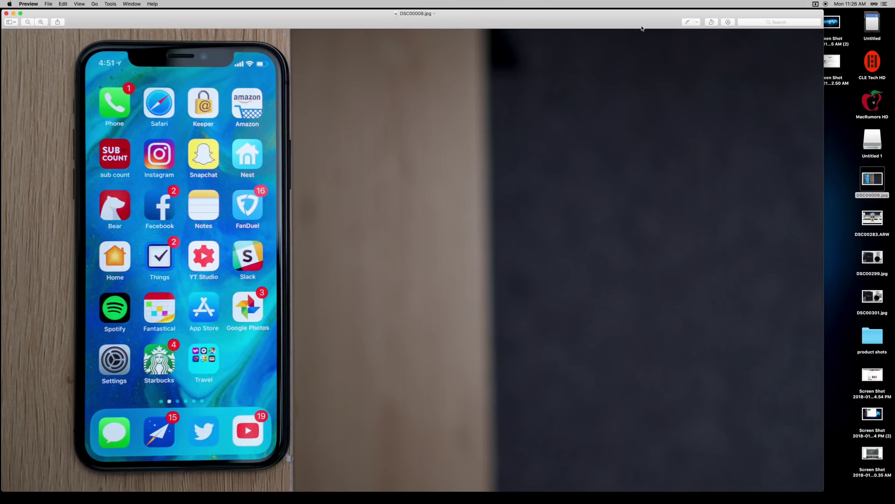
key(super+q)
Share DSC00008.jpg to Twitter through Dropzone with the text "Quick share via dropzone 3@"
drag(872, 181, 805, 139)
text(qu)
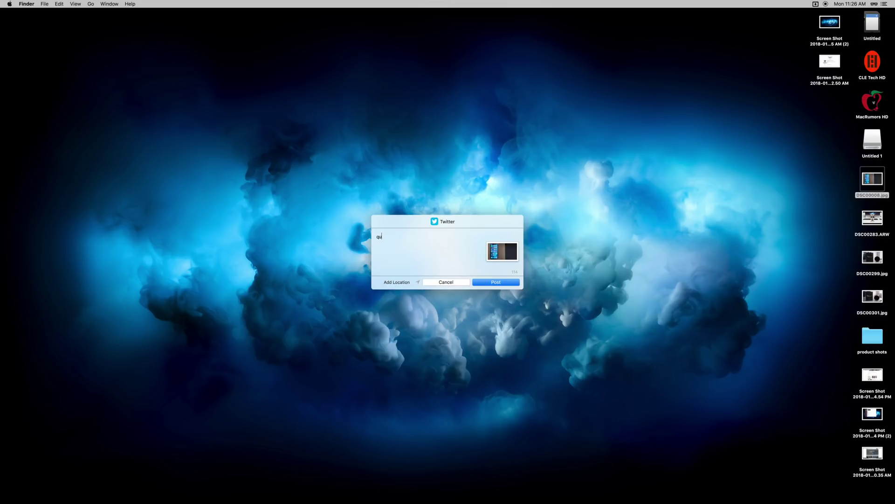
text(ick share via dropzeon)
key(BackSpace)
key(BackSpace)
key(BackSpace)
text(one 3@)
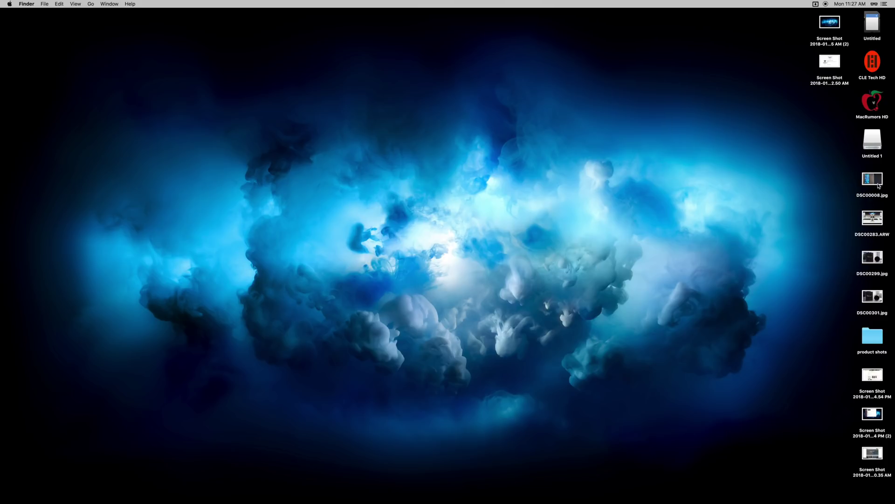
Send DSC00008.jpg to the listed iPhone with Dropzone's AirDrop action and close the AirDrop dialog
drag(873, 194, 771, 136)
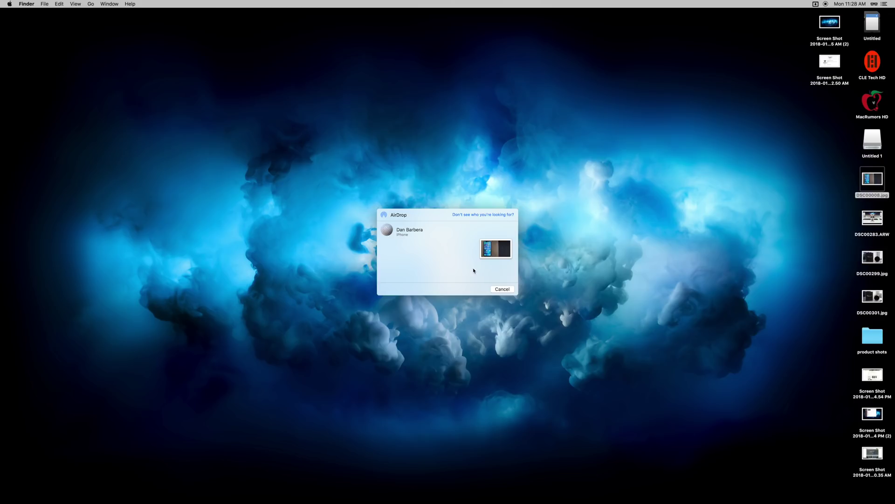
click(384, 233)
click(504, 290)
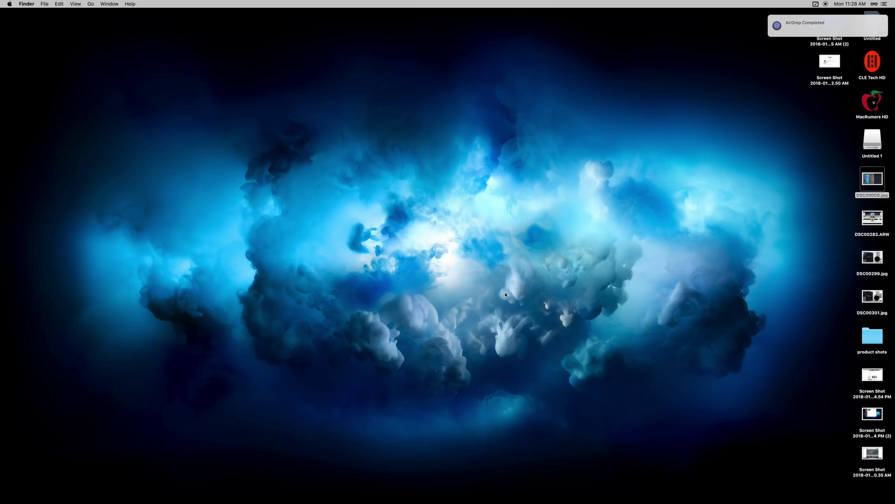
Hand DSC00008.jpg, DSC00283.ARW, DSC00299.jpg, DSC00301.jpg and the product shots folder to Dropzone's AirDrop action
click(824, 3)
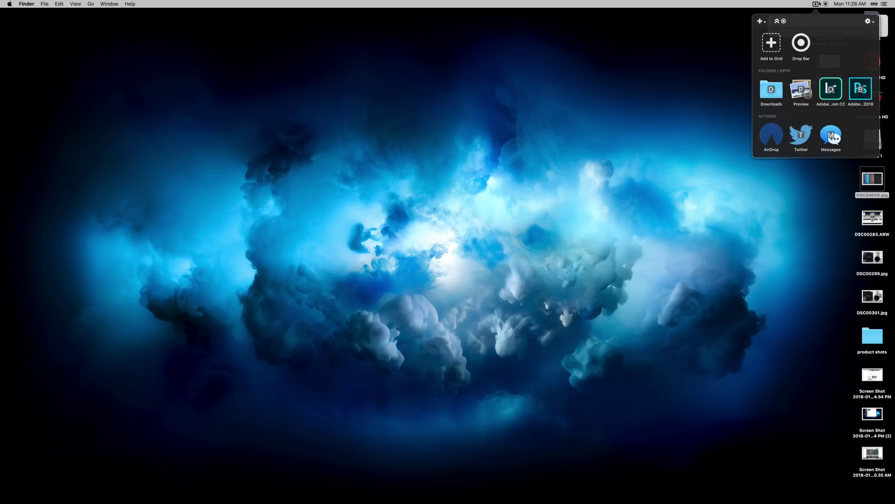
drag(846, 174, 777, 131)
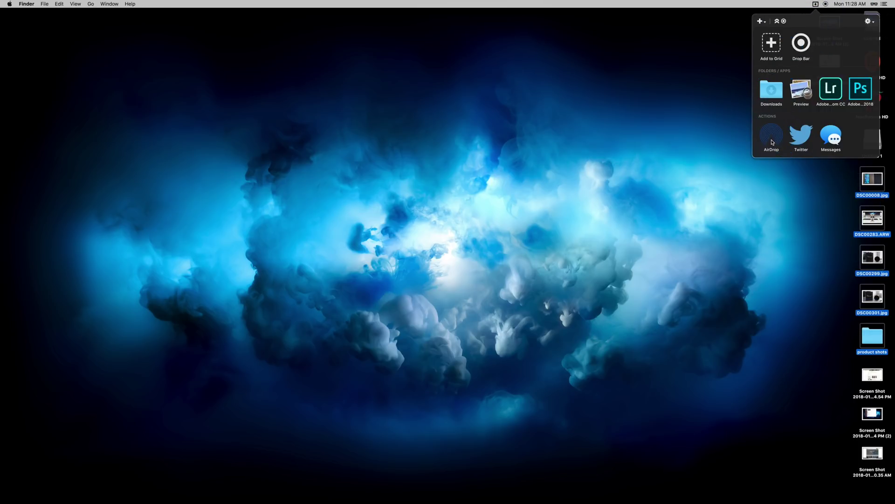
click(772, 140)
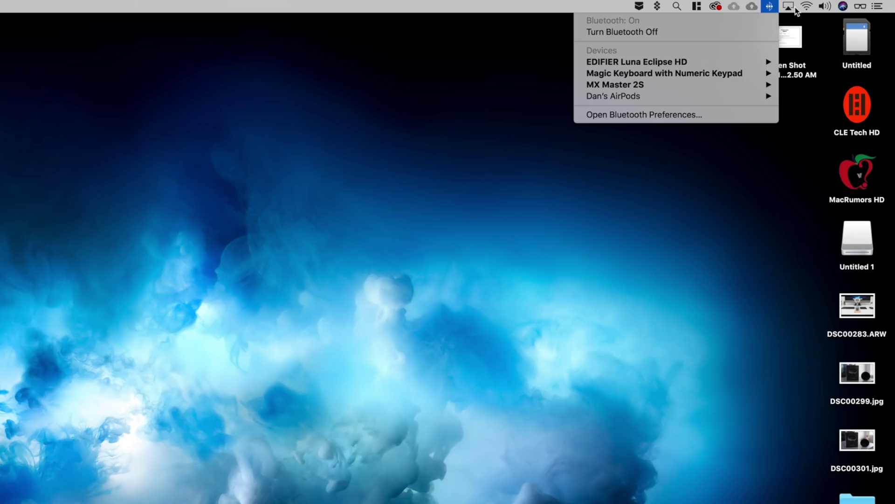
Check the AirPlay and volume status items and collapse the extra status icons
click(789, 6)
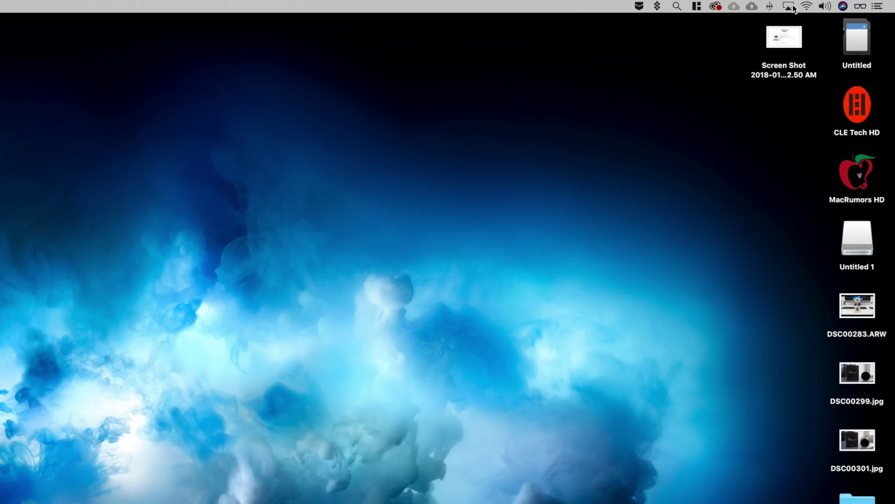
click(826, 6)
click(826, 7)
click(861, 7)
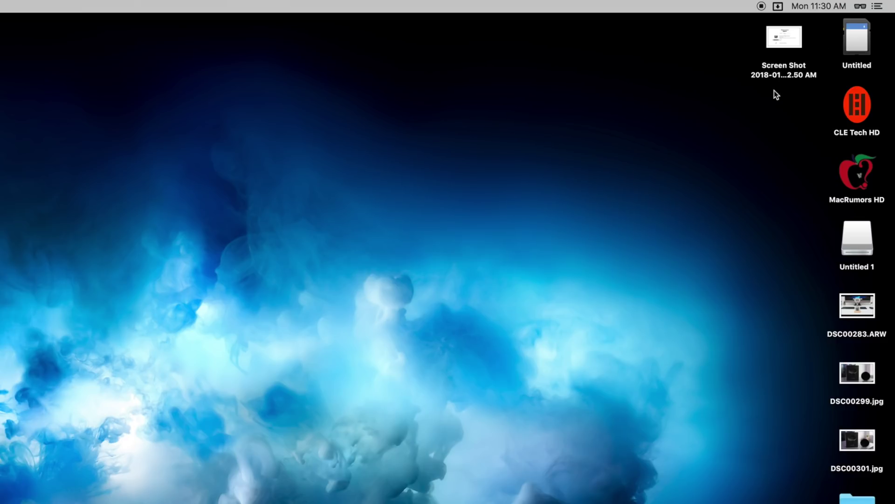
Expand and collapse the hidden status icons repeatedly with Bartender
click(856, 6)
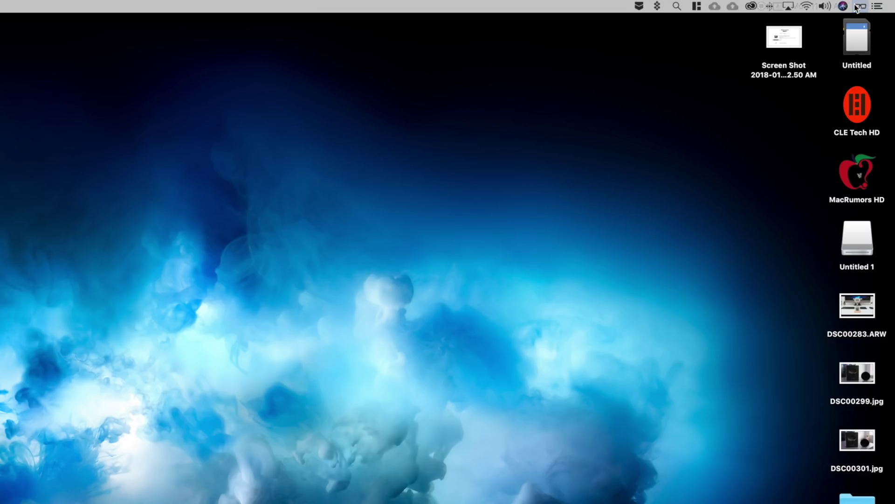
click(860, 7)
click(861, 7)
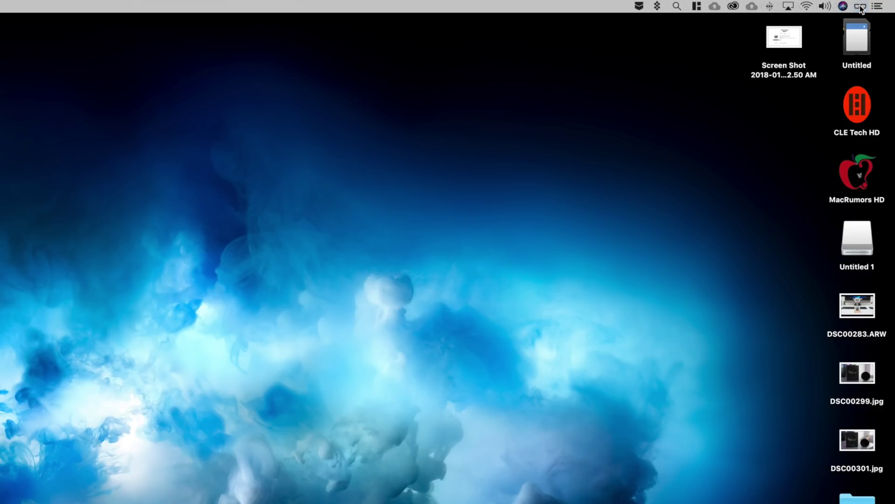
click(861, 7)
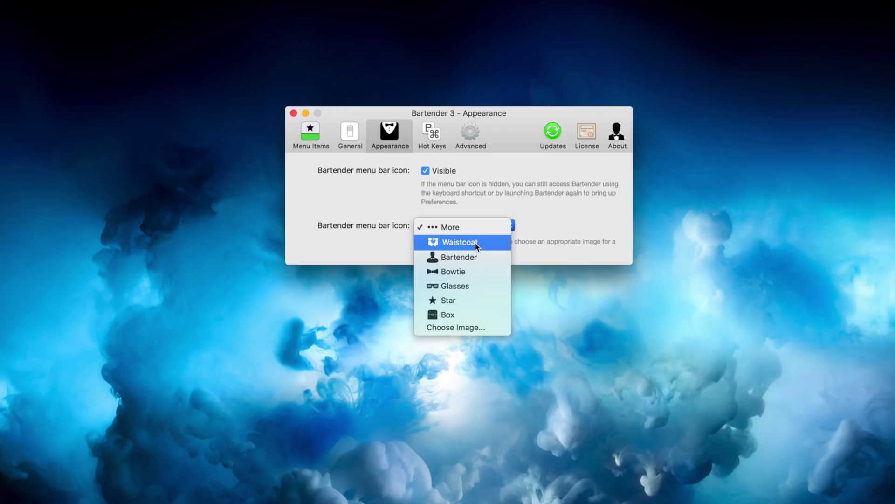
Try the Waistcoat image as Bartender's menu bar icon in the Appearance preferences
click(476, 243)
click(476, 227)
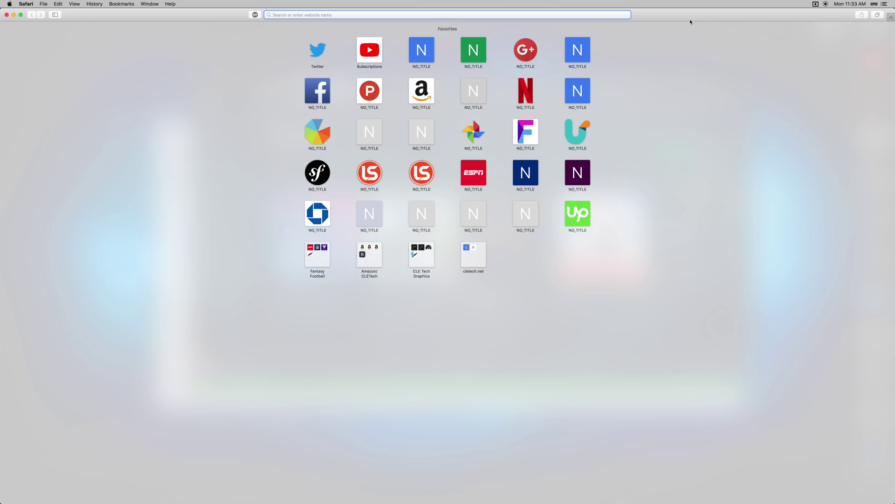
Arrange the windows by snapping Safari to the screen's right half, Spotify to the bottom-left quarter and Notes to the top-left quarter
key(ctrl+super+f)
drag(546, 73, 892, 103)
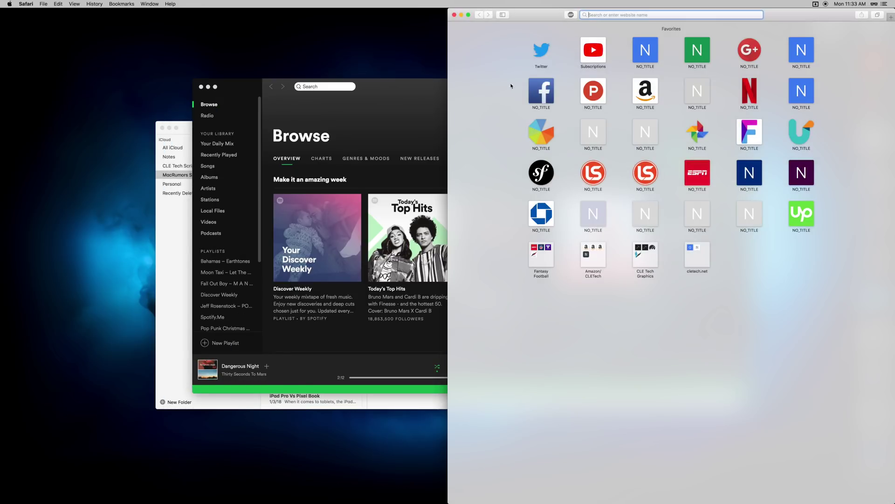
drag(420, 87, 1, 503)
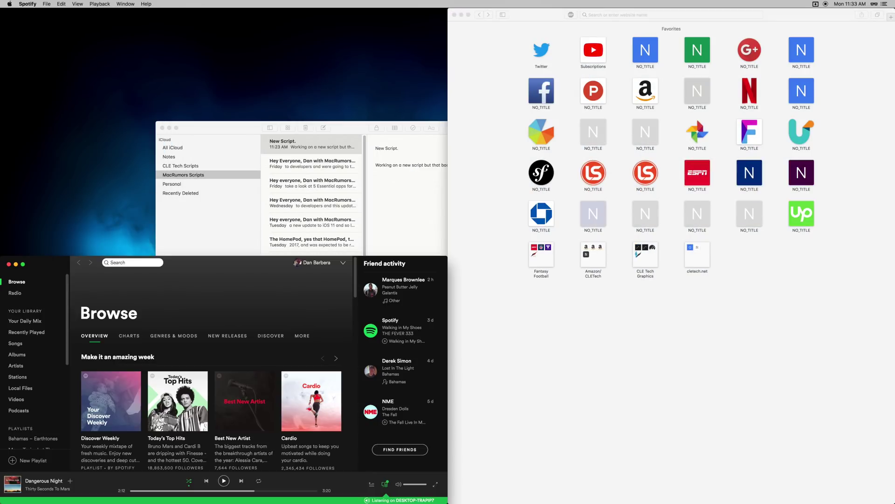
drag(243, 126, 1, 2)
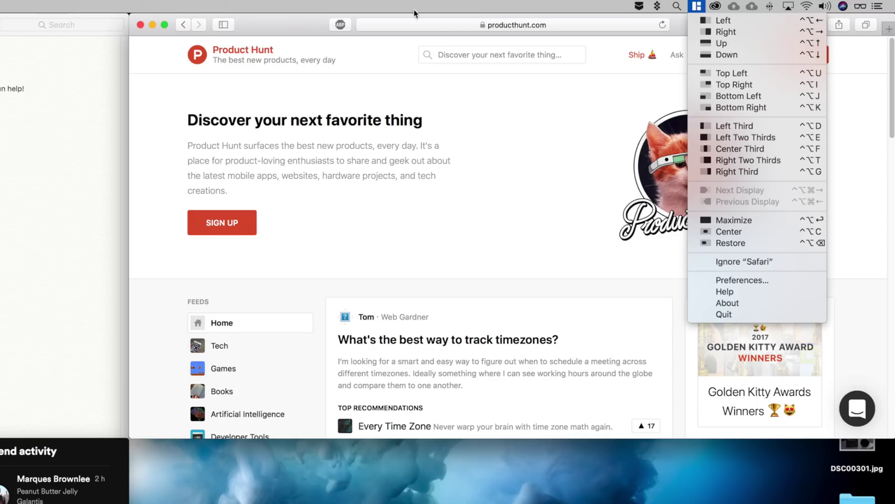
Snap the Product Hunt Safari window to the screen's bottom-right quarter and move it from there to the right half
click(309, 28)
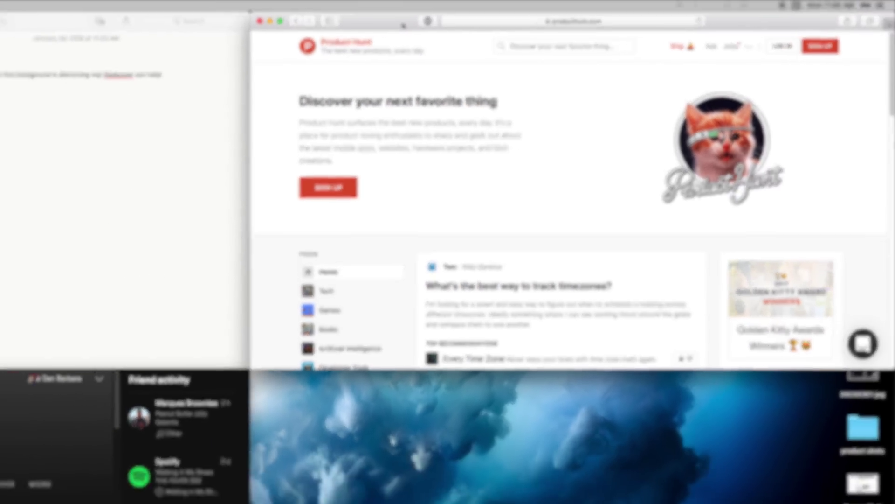
drag(404, 25, 894, 21)
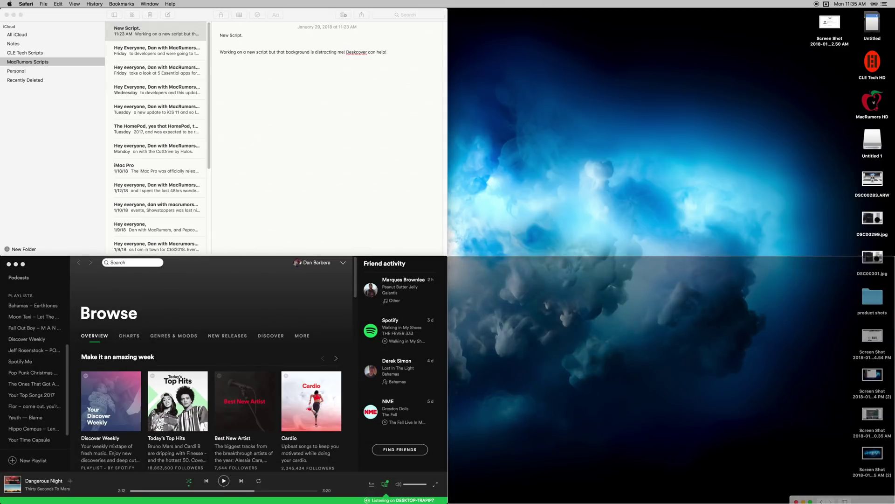
drag(894, 503, 894, 503)
drag(542, 264, 894, 209)
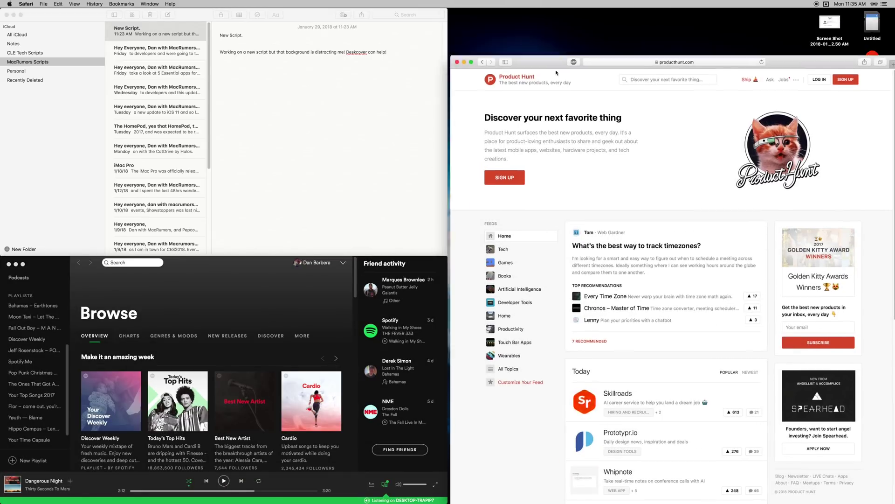